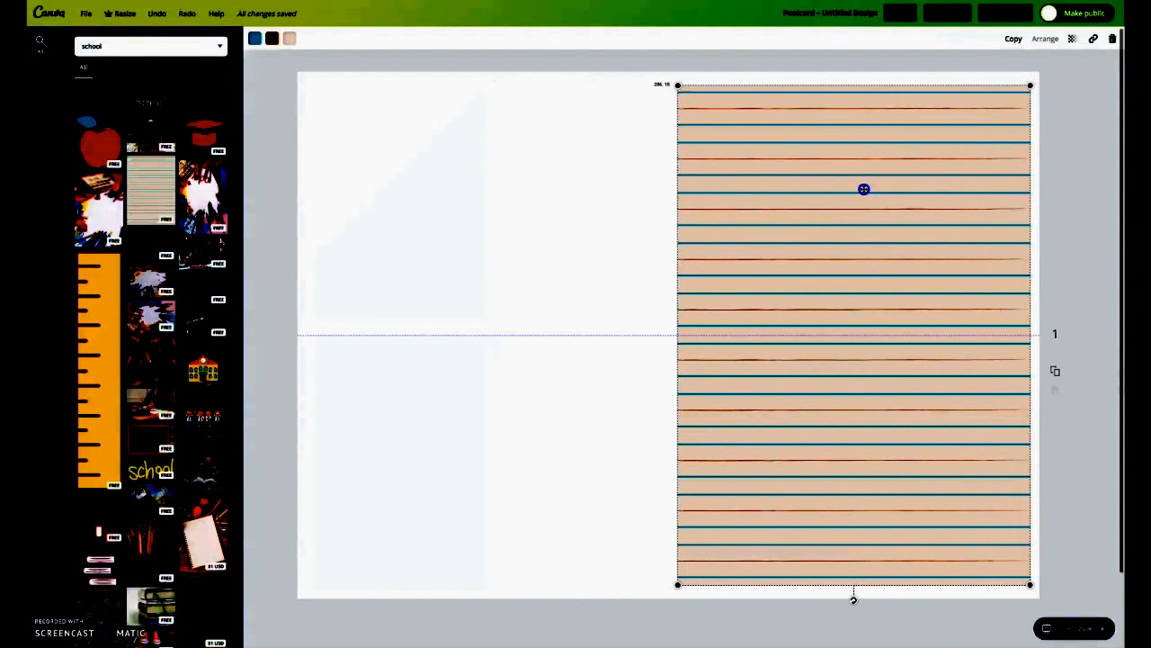
# - Add the yellow ruler graphic at the card's left edge and the pencil cup graphic beside it
pyautogui.moveTo(100, 343); pyautogui.dragTo(373, 272)
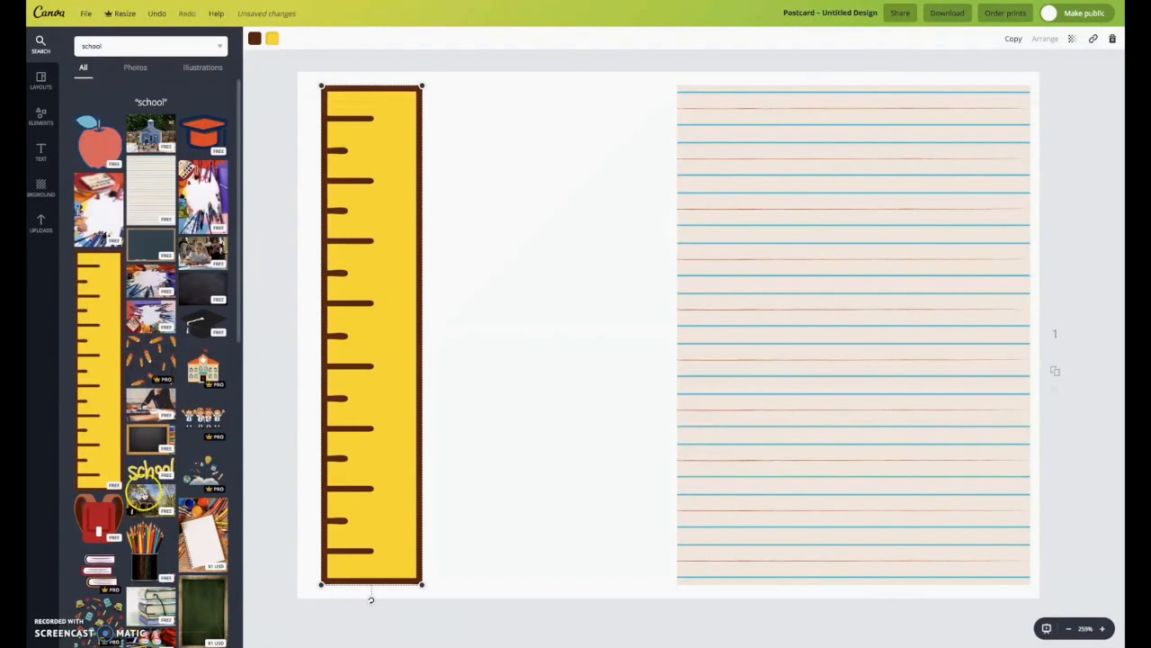
pyautogui.moveTo(146, 544)
pyautogui.mouseDown()
pyautogui.moveTo(539, 396)
pyautogui.moveTo(564, 336)
pyautogui.mouseUp()
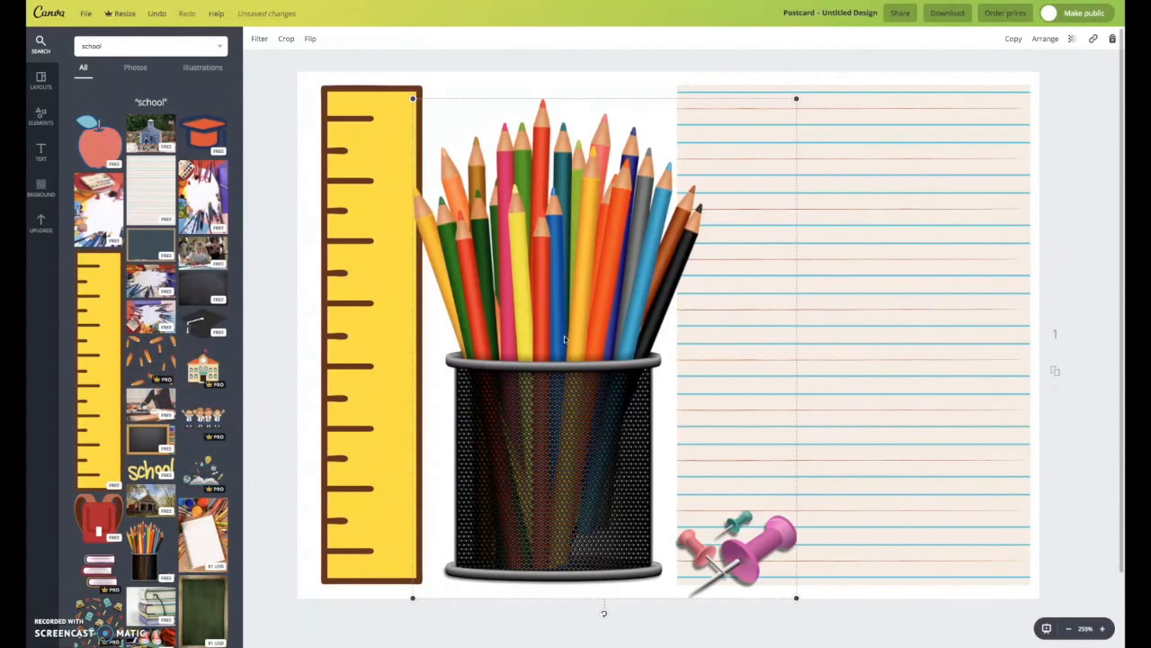
# - Delete the ruler graphic and shift the pencil cup graphic to the left
pyautogui.click(355, 261)
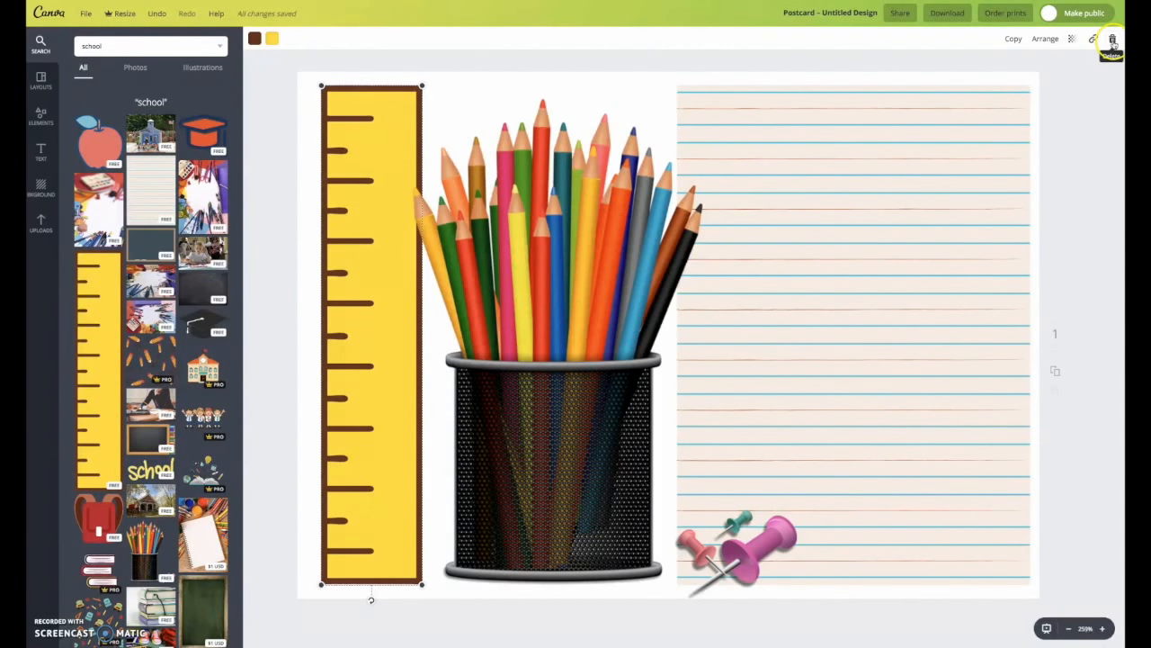
pyautogui.click(1114, 41)
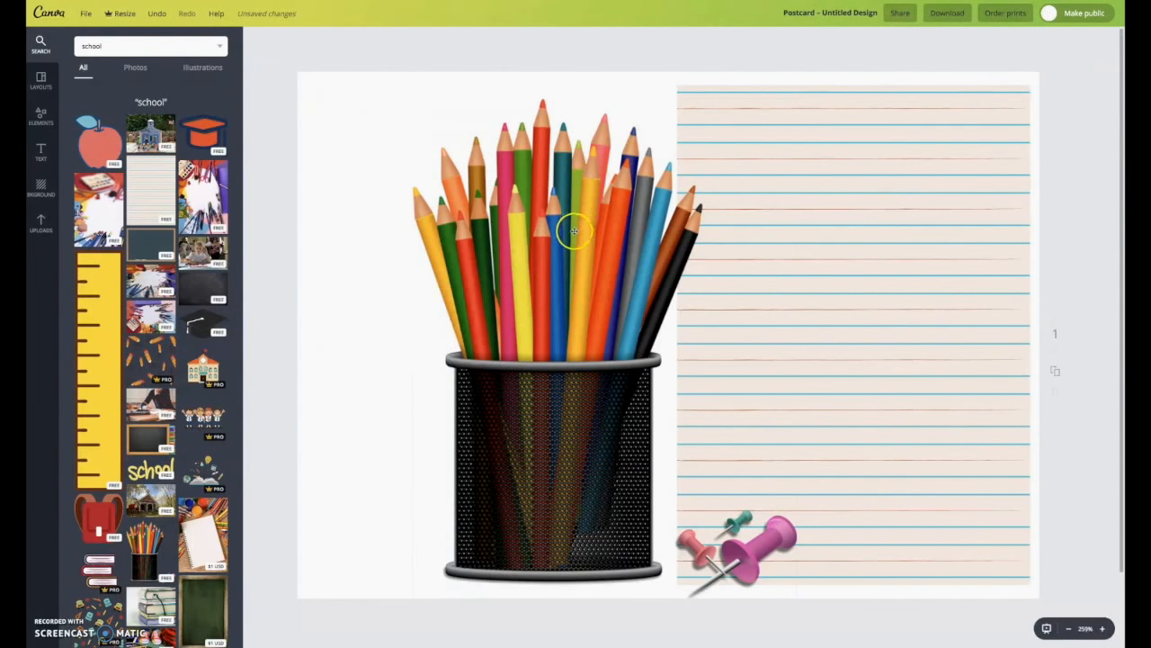
pyautogui.moveTo(565, 309); pyautogui.dragTo(470, 309)
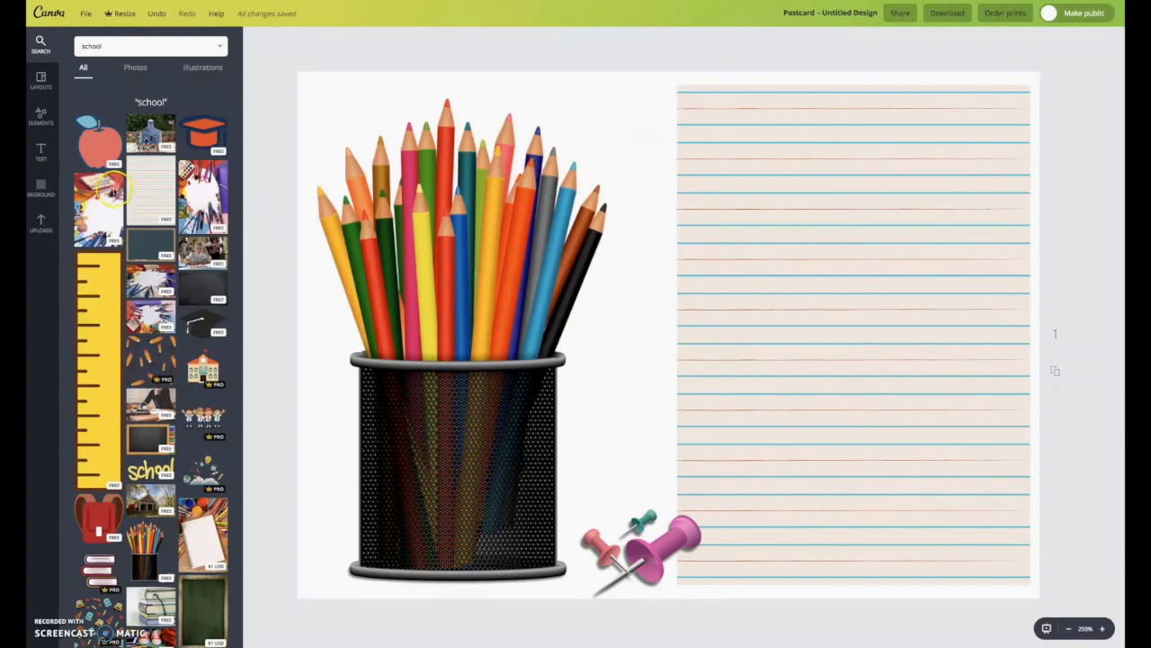
# - Add the 'Party Time!' text template onto the lined paper panel
pyautogui.click(42, 153)
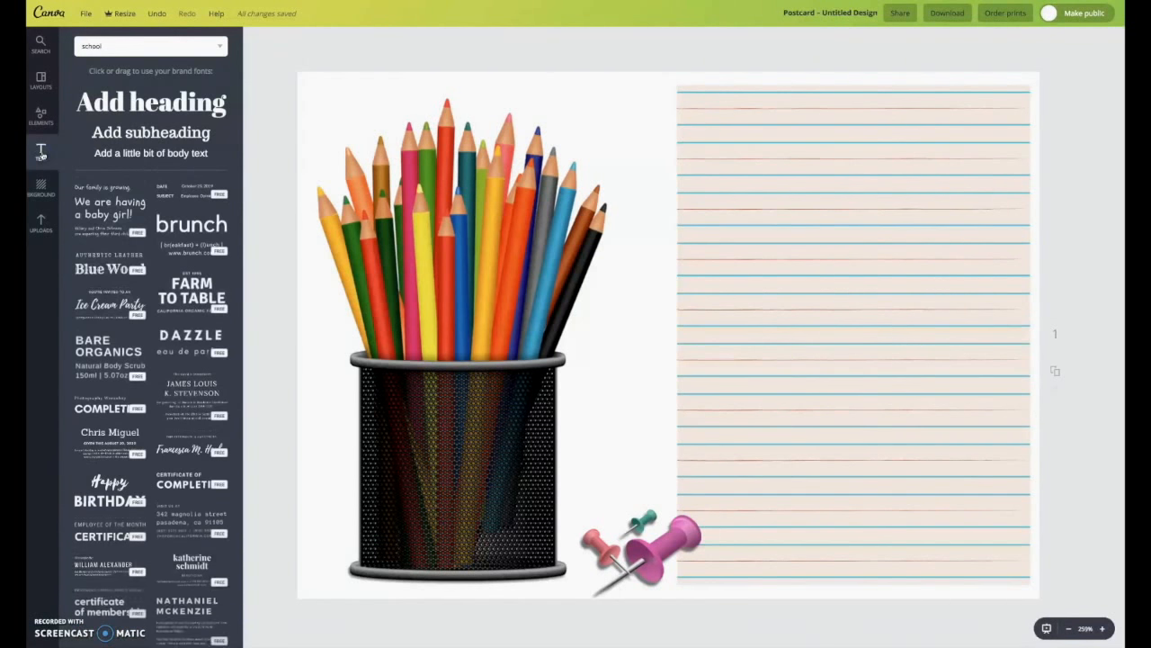
pyautogui.scroll(-5, 144, 362)
pyautogui.scroll(-4, 145, 362)
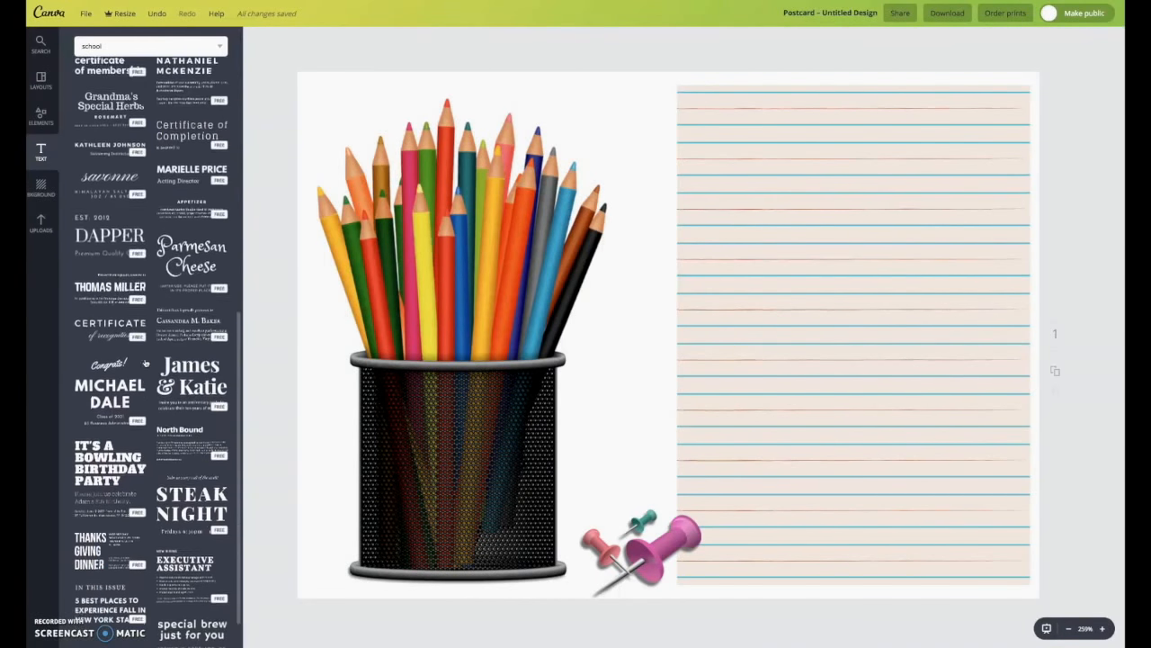
pyautogui.scroll(-2, 145, 361)
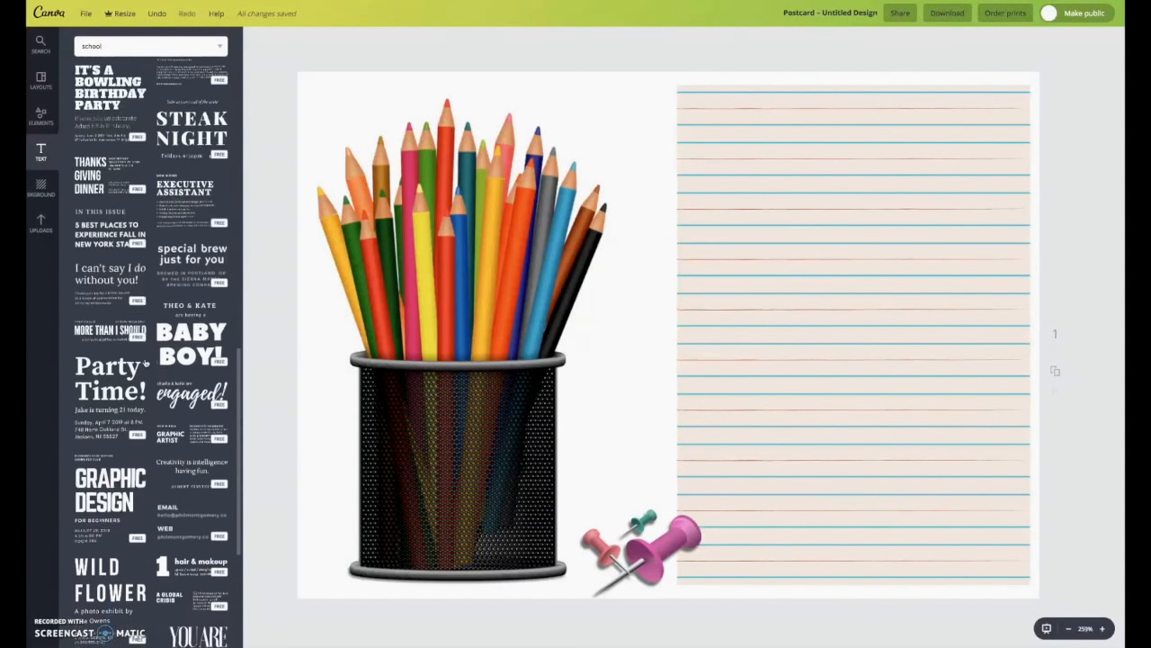
pyautogui.moveTo(118, 311); pyautogui.dragTo(882, 266)
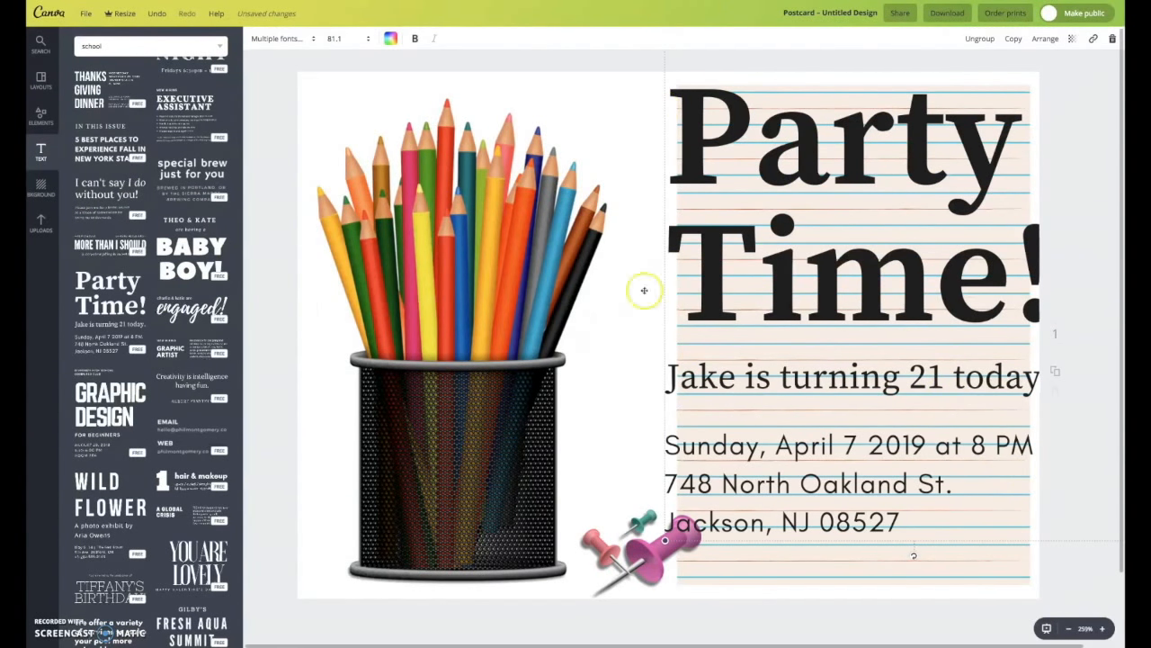
pyautogui.click(666, 221)
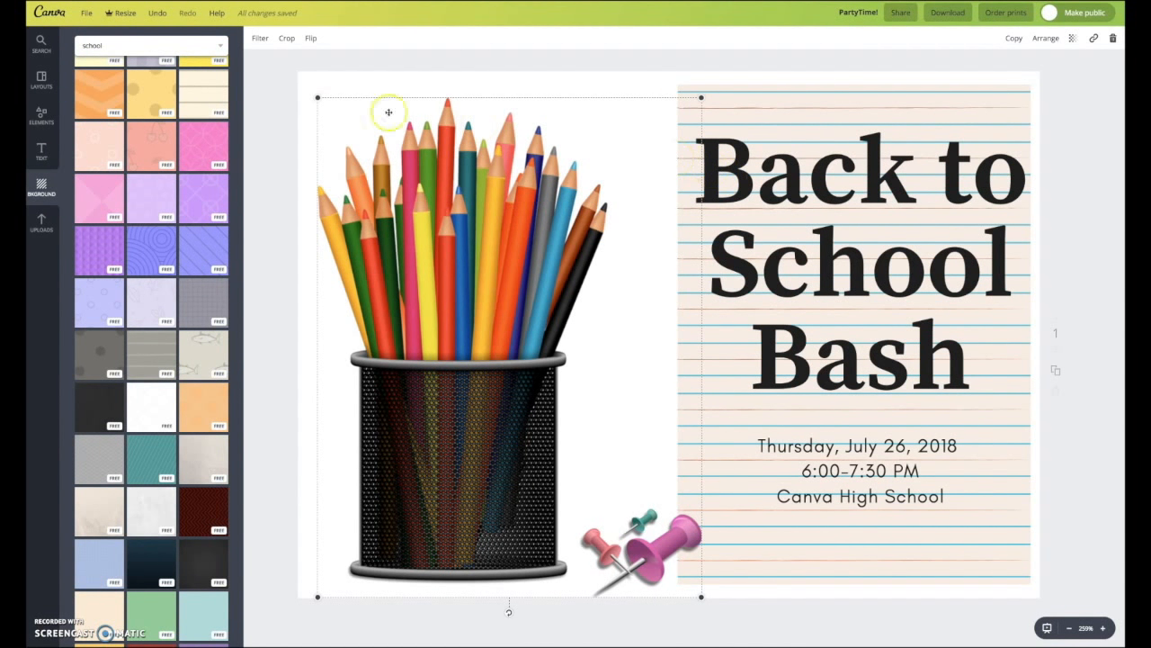
# - Apply the dark gray textured background to the card
pyautogui.scroll(-1, 102, 156)
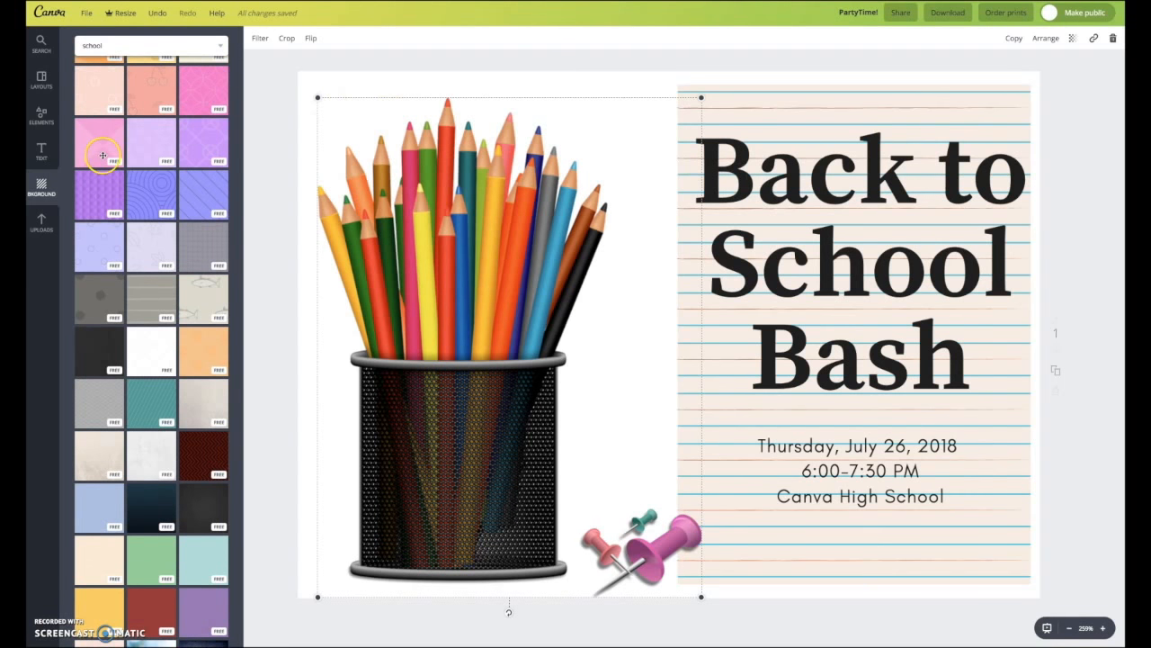
pyautogui.scroll(5, 102, 155)
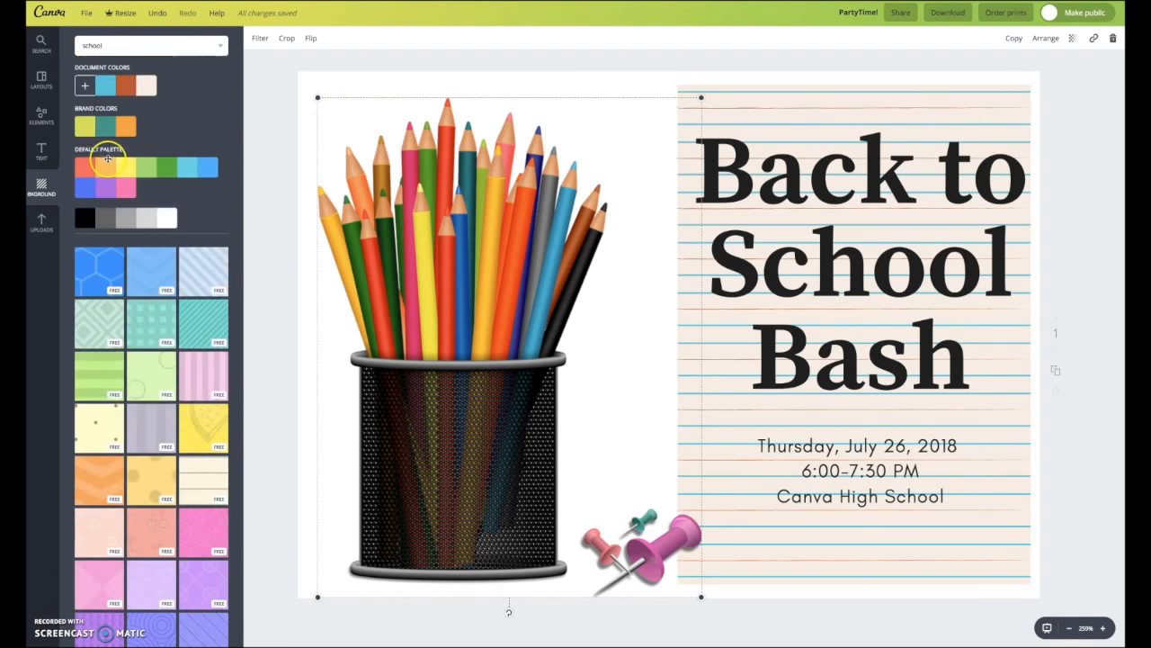
pyautogui.click(85, 88)
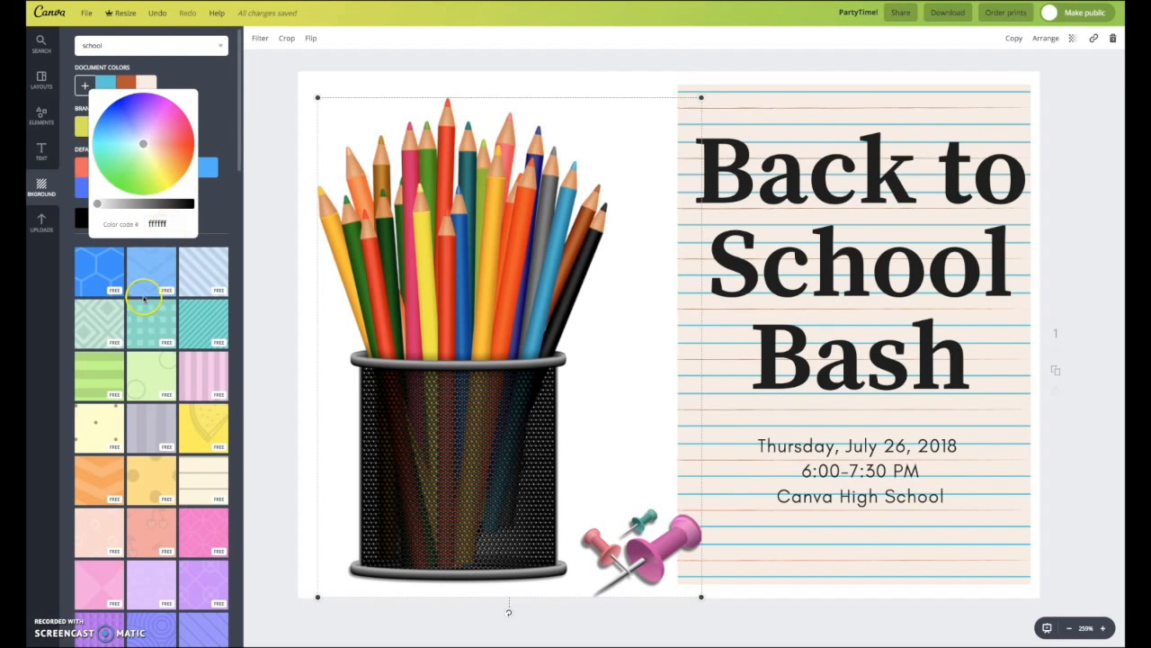
pyautogui.scroll(-1, 115, 333)
pyautogui.scroll(-5, 116, 333)
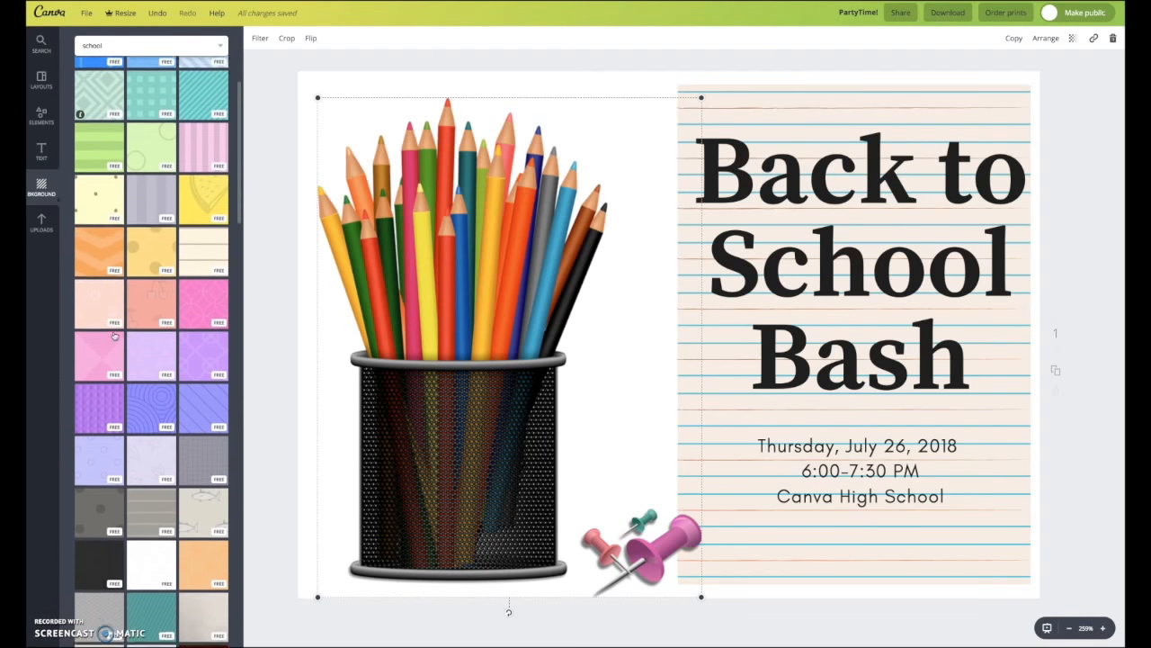
pyautogui.scroll(-5, 114, 333)
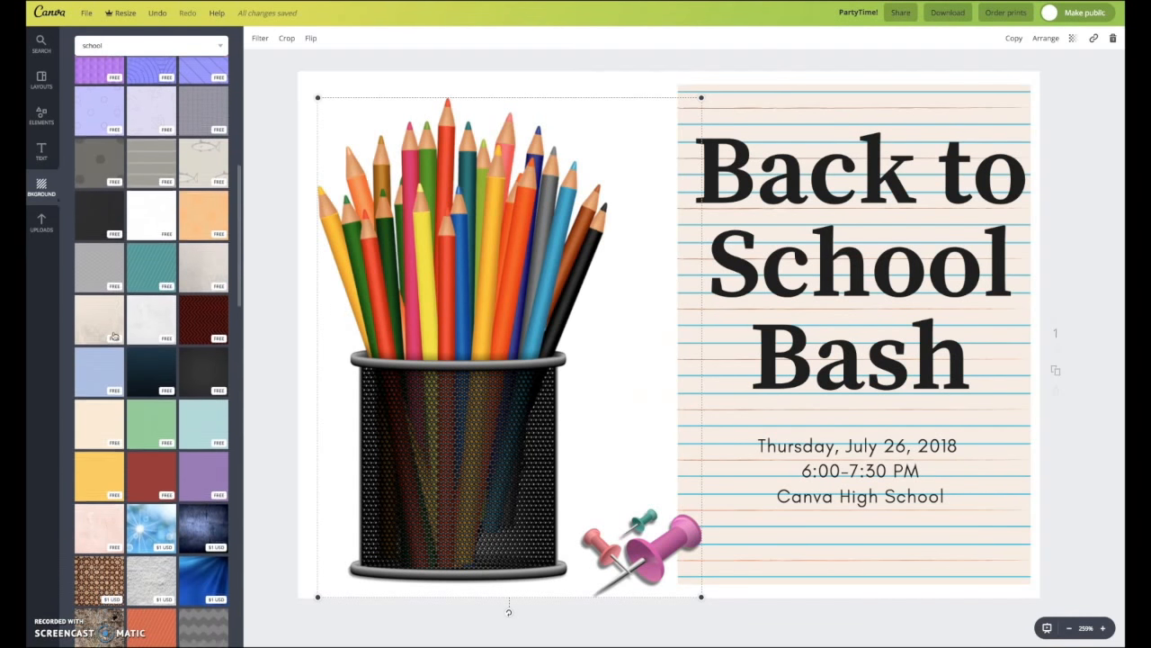
pyautogui.click(90, 184)
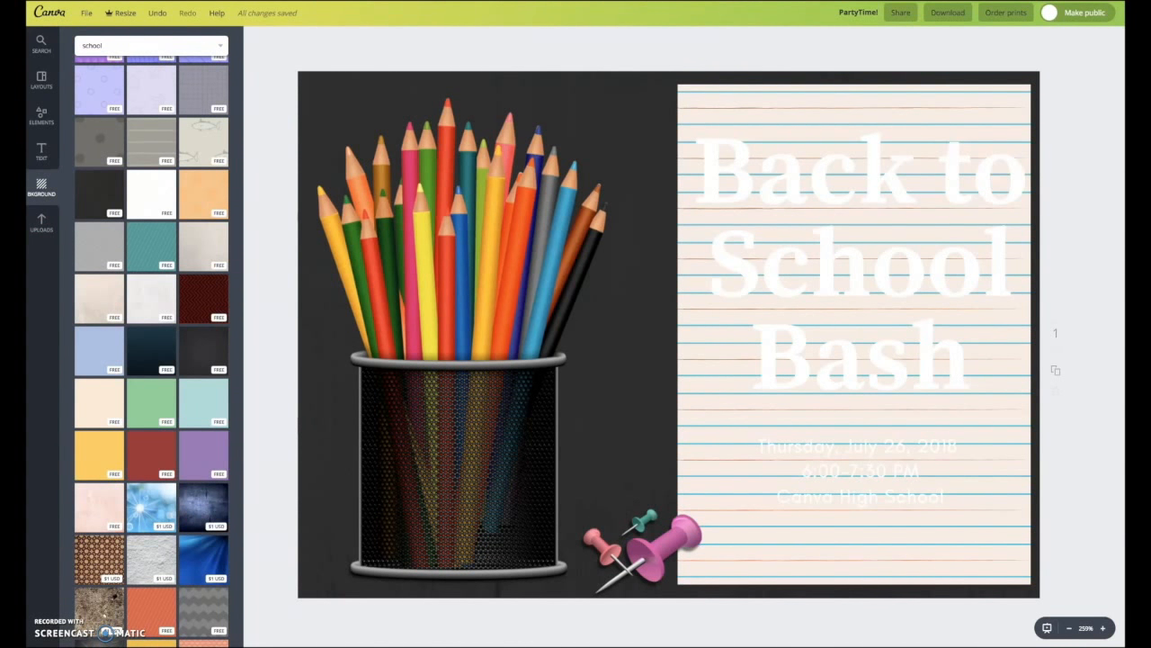
pyautogui.click(43, 224)
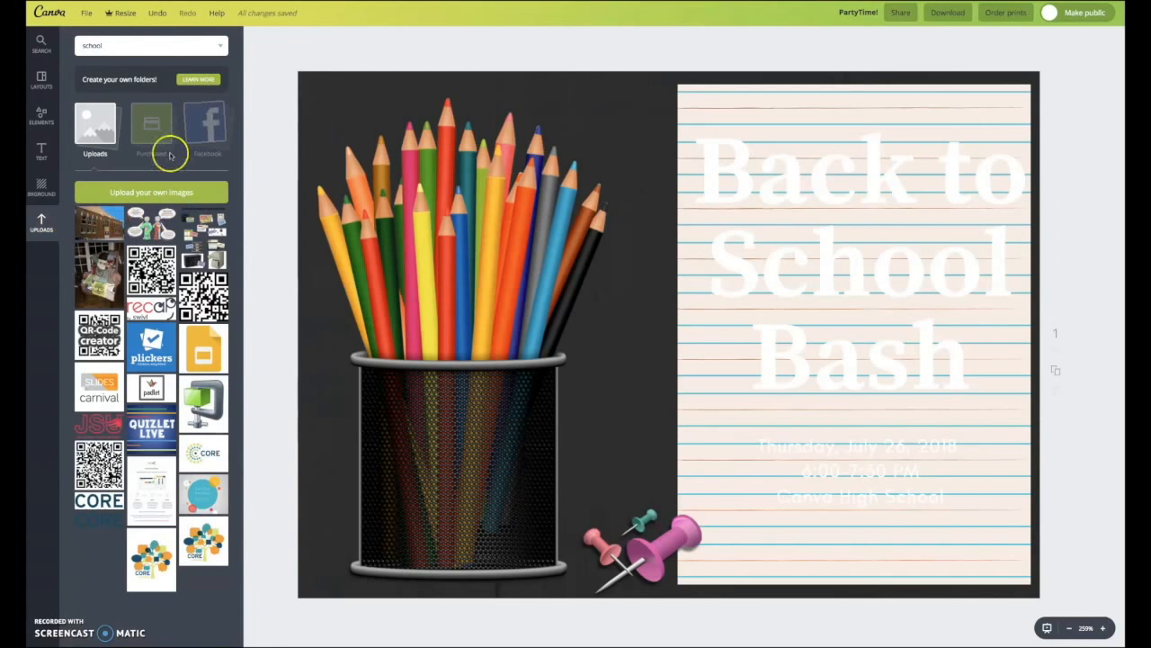
pyautogui.click(133, 193)
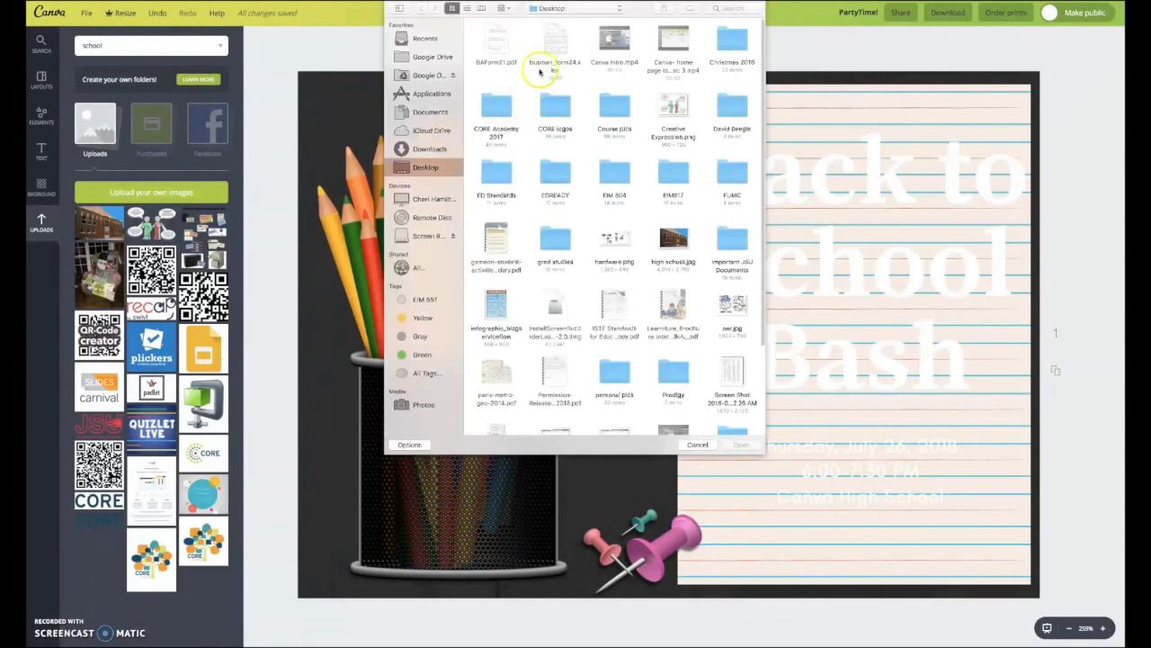
pyautogui.click(697, 444)
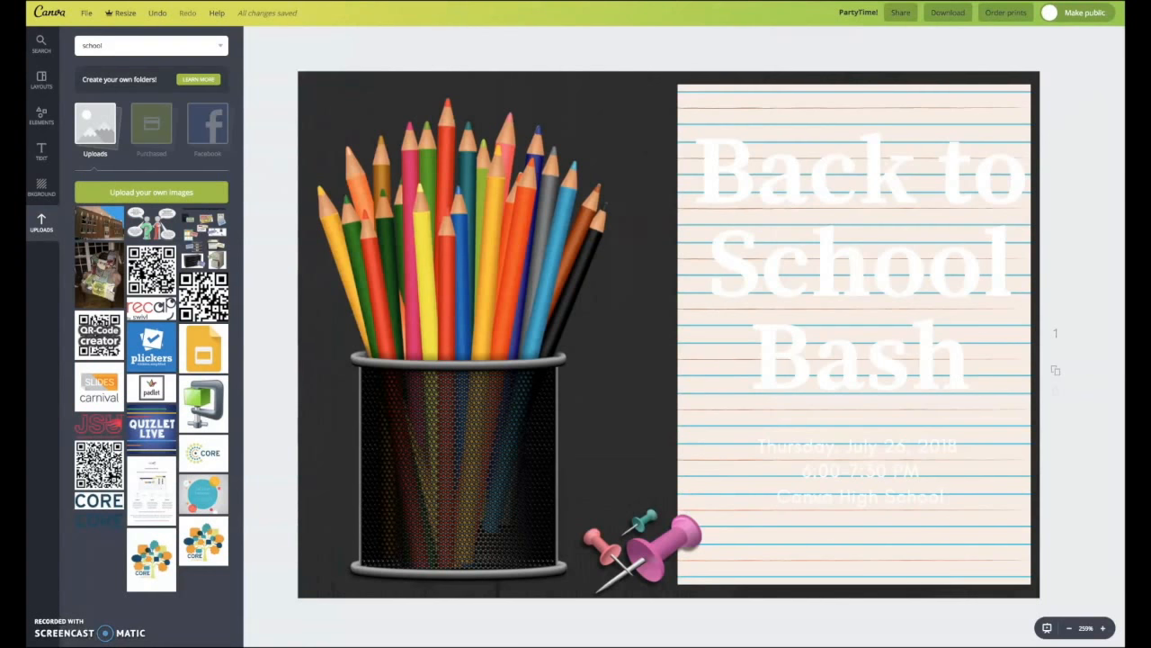
# - Add the uploaded school building photo, stretching it over the card's right side
pyautogui.click(96, 224)
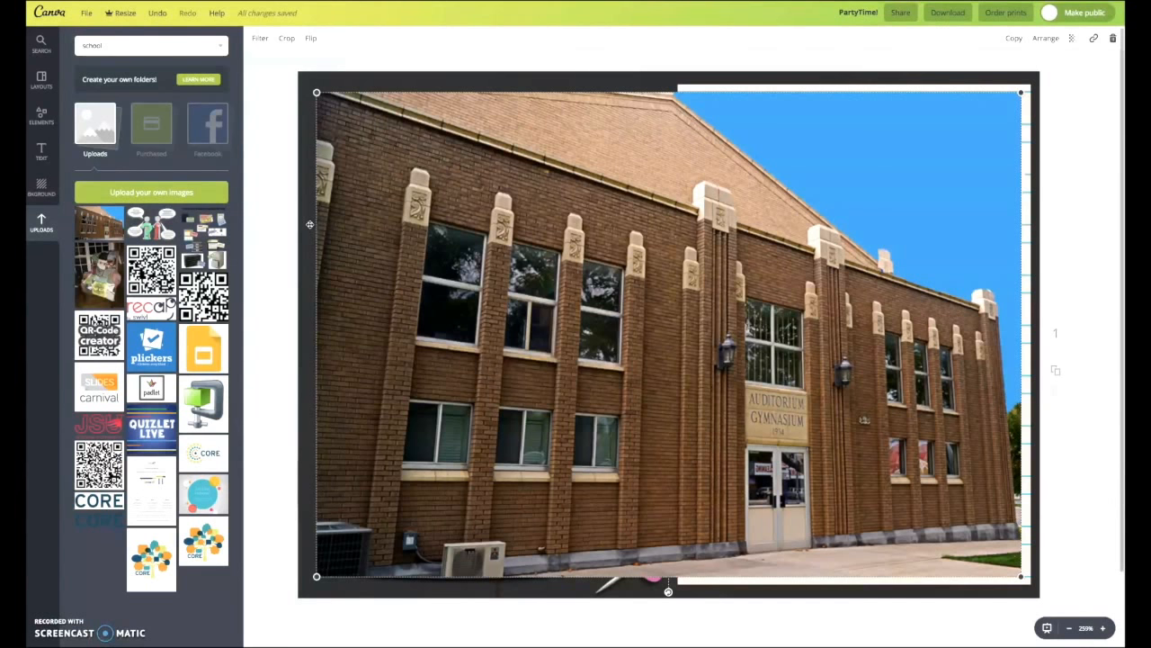
pyautogui.moveTo(310, 224)
pyautogui.mouseDown()
pyautogui.moveTo(380, 213)
pyautogui.moveTo(360, 225)
pyautogui.moveTo(910, 220)
pyautogui.mouseUp()
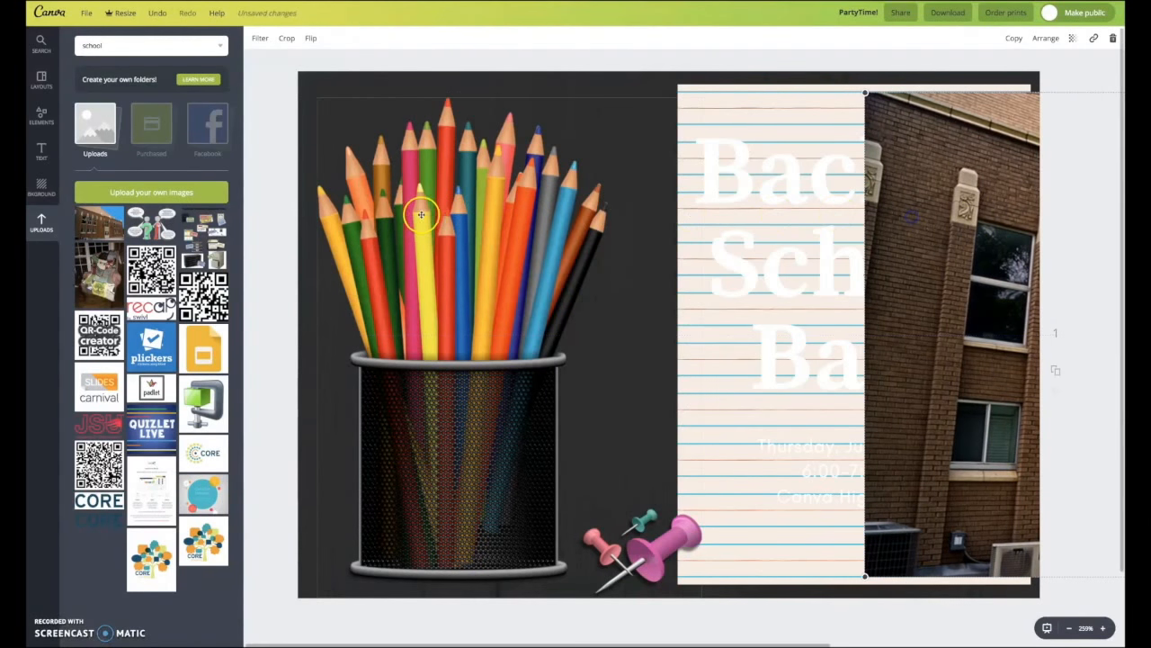
# - Delete the pencil cup graphic
pyautogui.click(420, 216)
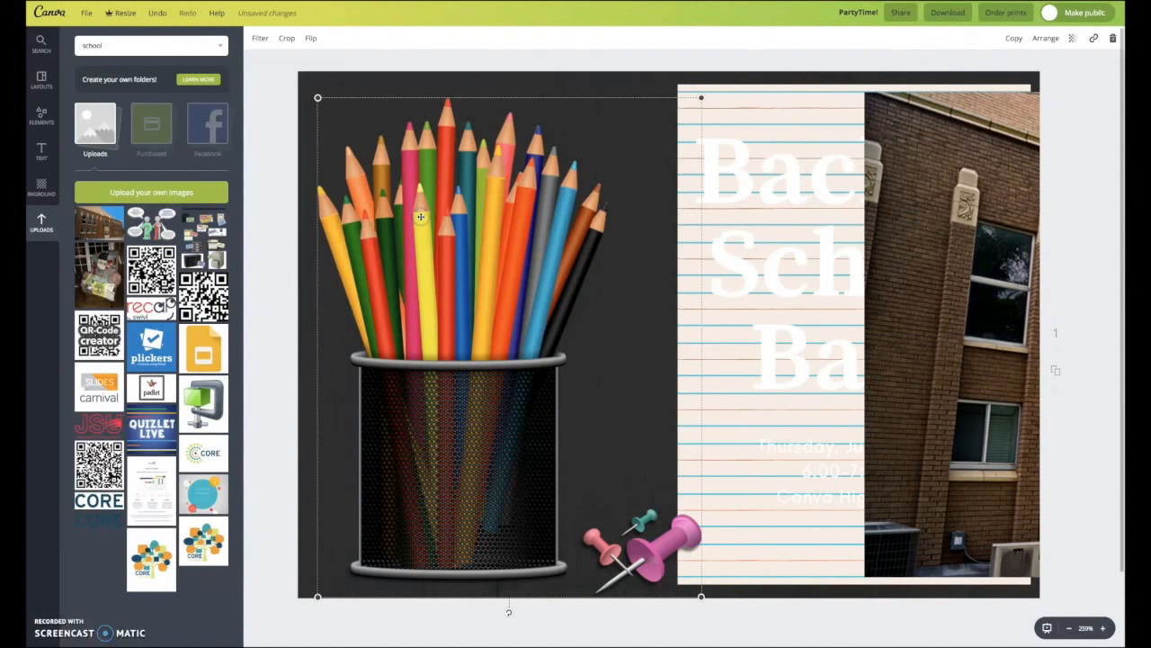
pyautogui.press('Delete')
# - Move the 'Back to School Bash' title and the event details text onto the card's left half
pyautogui.click(701, 228)
pyautogui.moveTo(708, 231); pyautogui.dragTo(360, 210)
pyautogui.click(493, 315)
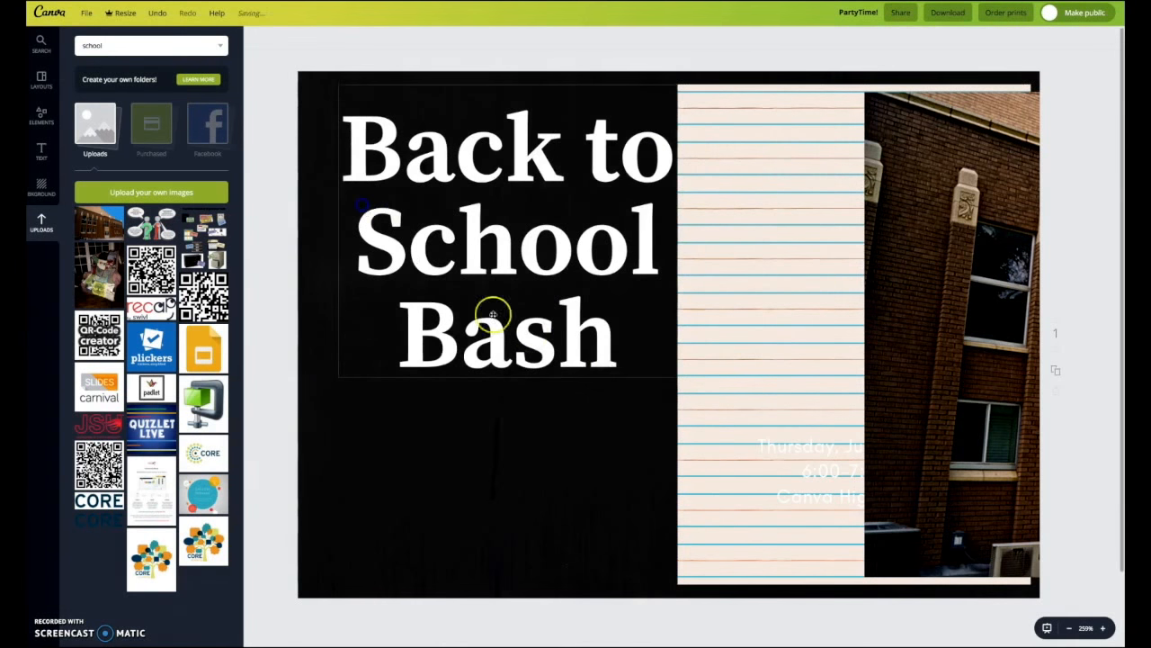
pyautogui.click(750, 429)
pyautogui.moveTo(752, 437); pyautogui.dragTo(426, 420)
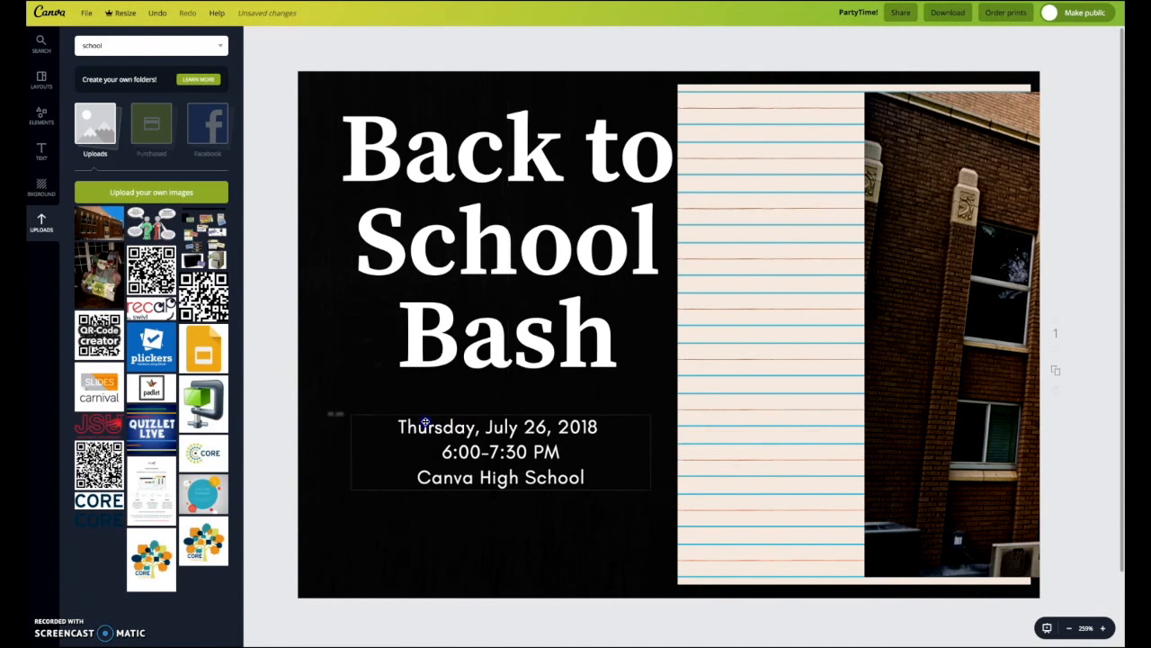
# - Move the lined paper to the left half and widen the building photo to meet it
pyautogui.moveTo(702, 293); pyautogui.dragTo(355, 290)
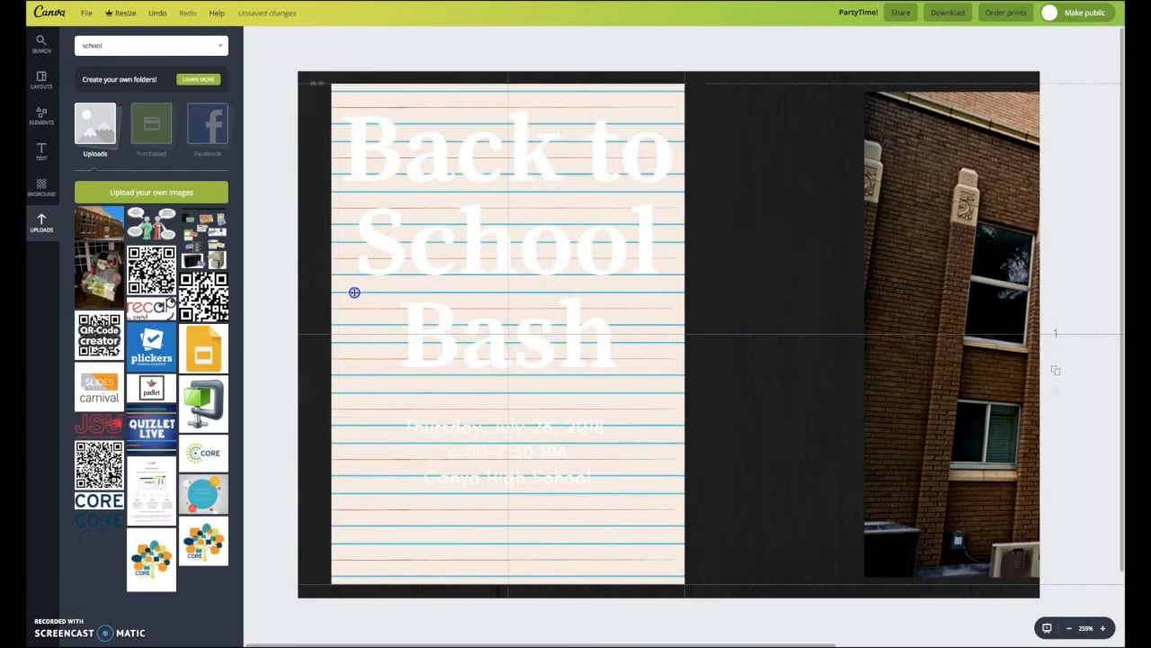
pyautogui.moveTo(900, 268); pyautogui.dragTo(749, 270)
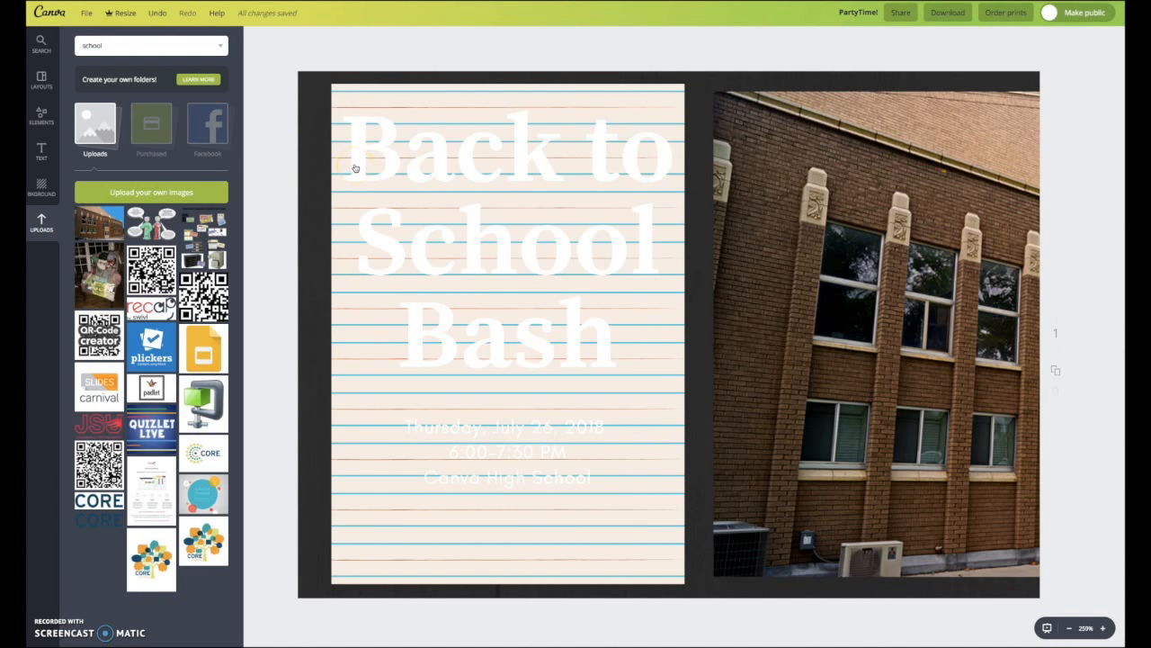
# - Review the Share dialog and the download file type options
pyautogui.click(896, 14)
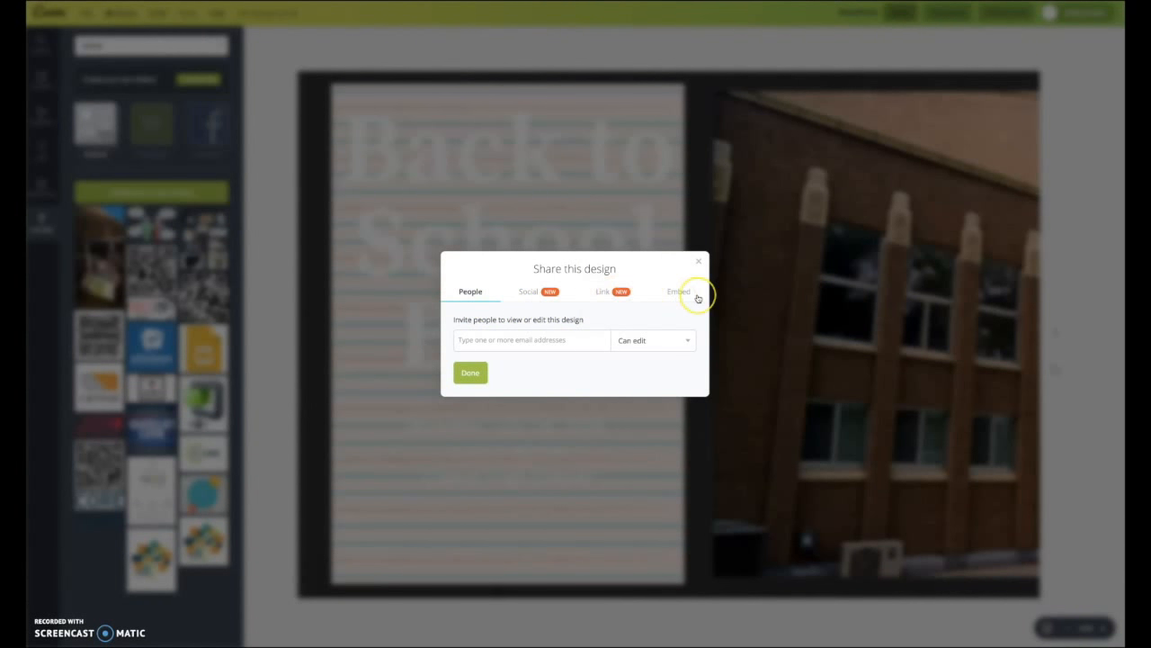
pyautogui.click(695, 262)
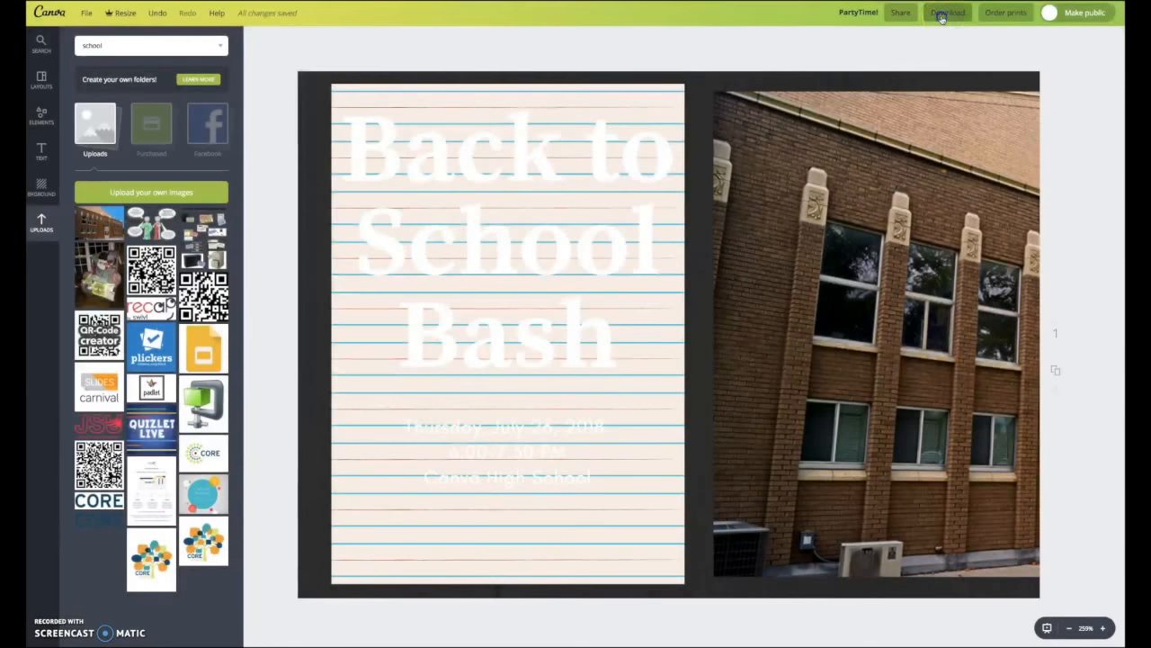
pyautogui.click(945, 15)
pyautogui.click(931, 67)
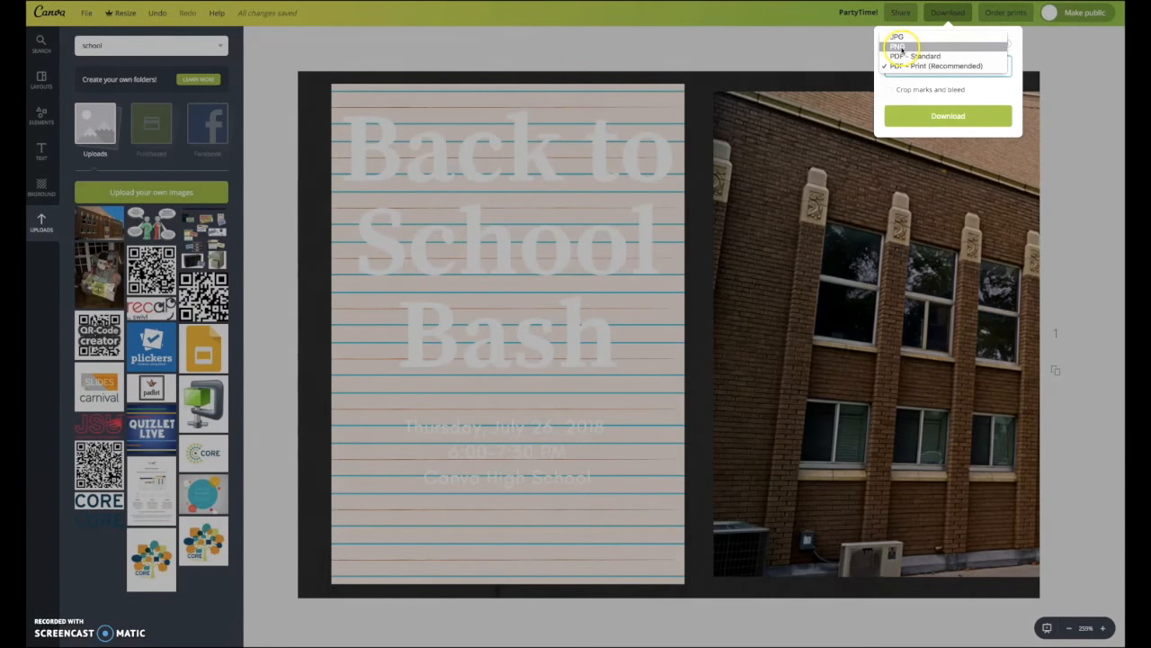
pyautogui.click(1007, 16)
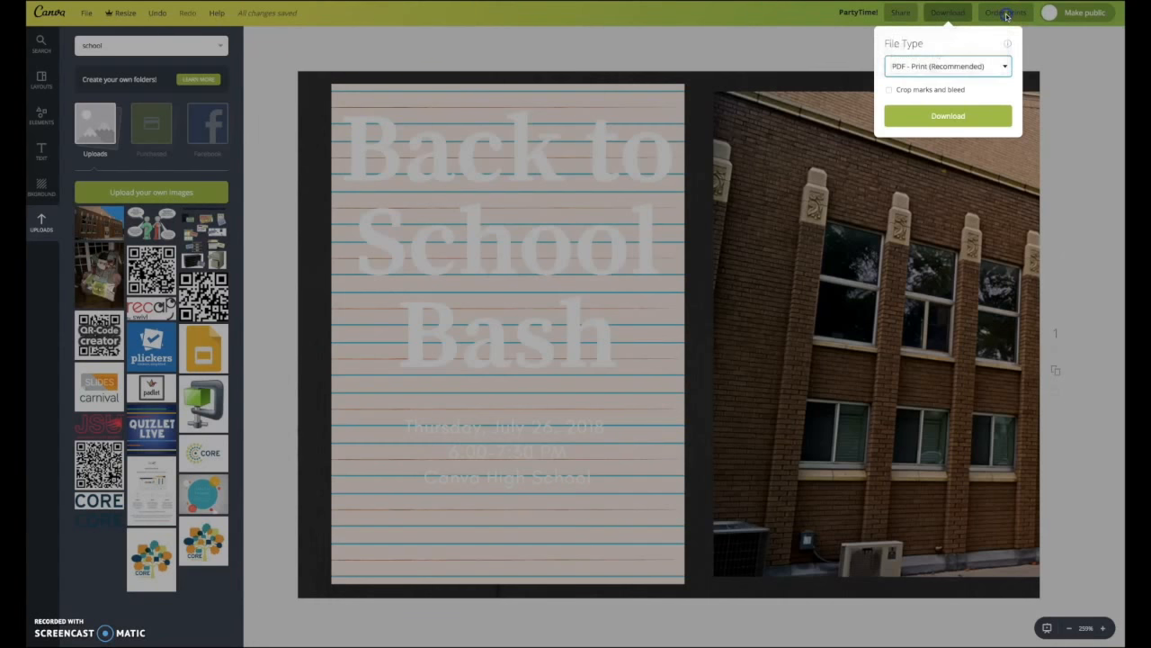
# - Open the print ordering options and make the design public
pyautogui.click(1004, 16)
pyautogui.click(1004, 15)
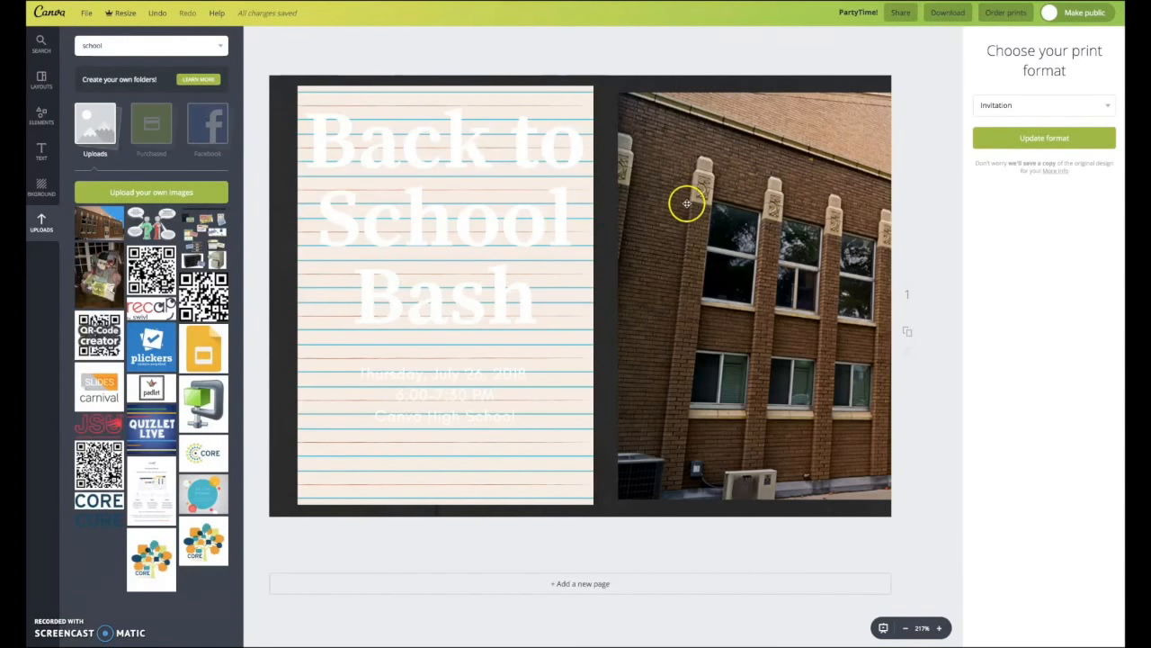
pyautogui.click(1064, 14)
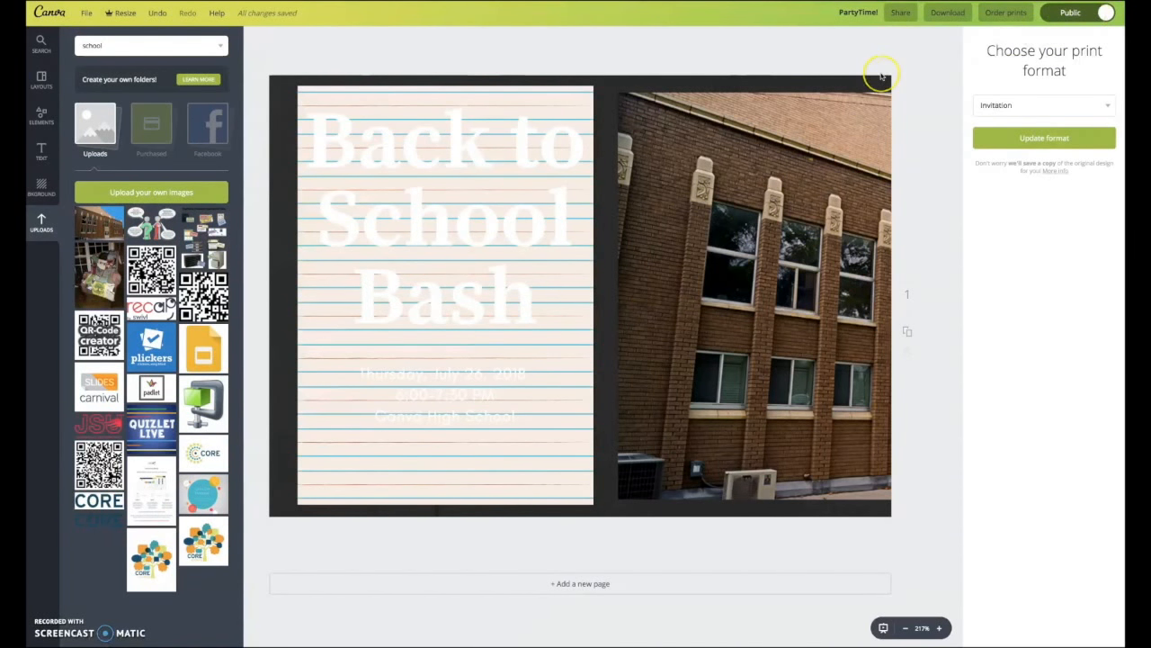
# - Download the design as a 'PDF - Print' file, saving it as PartyTime!.pdf on the Desktop
pyautogui.click(945, 14)
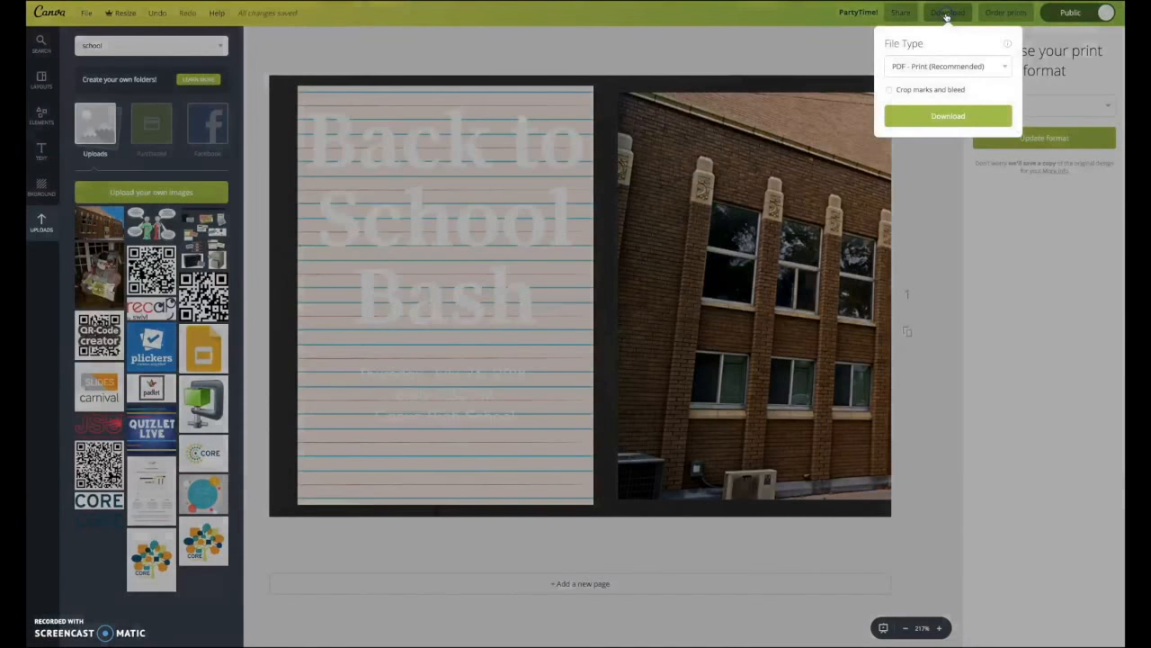
pyautogui.click(943, 121)
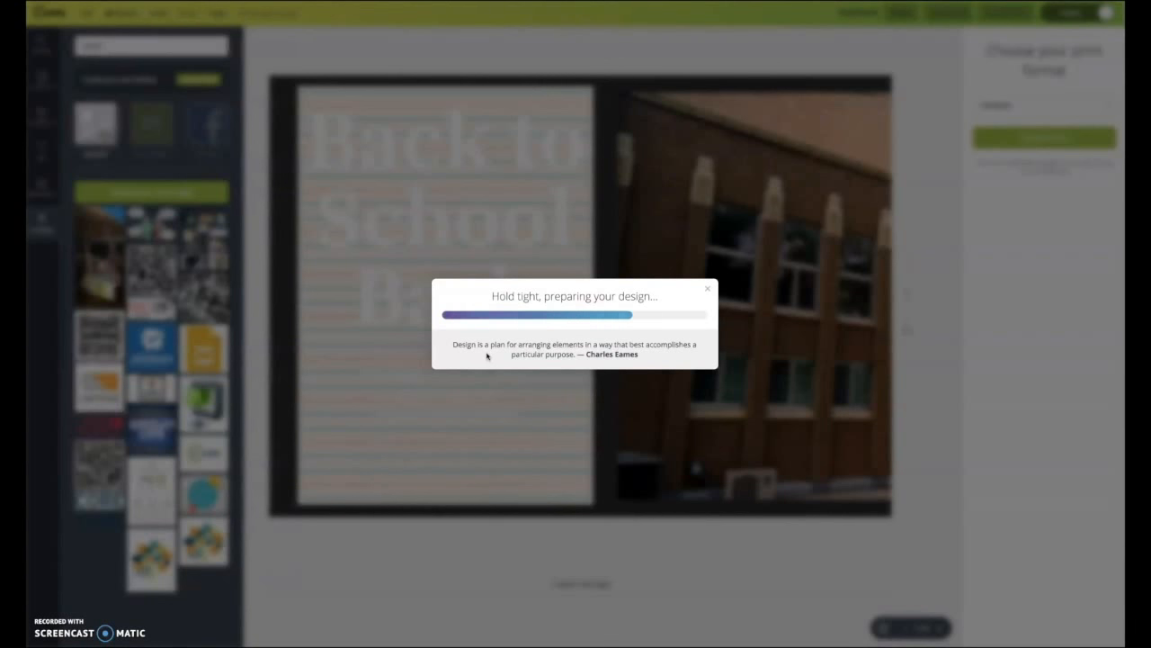
pyautogui.click(552, 20)
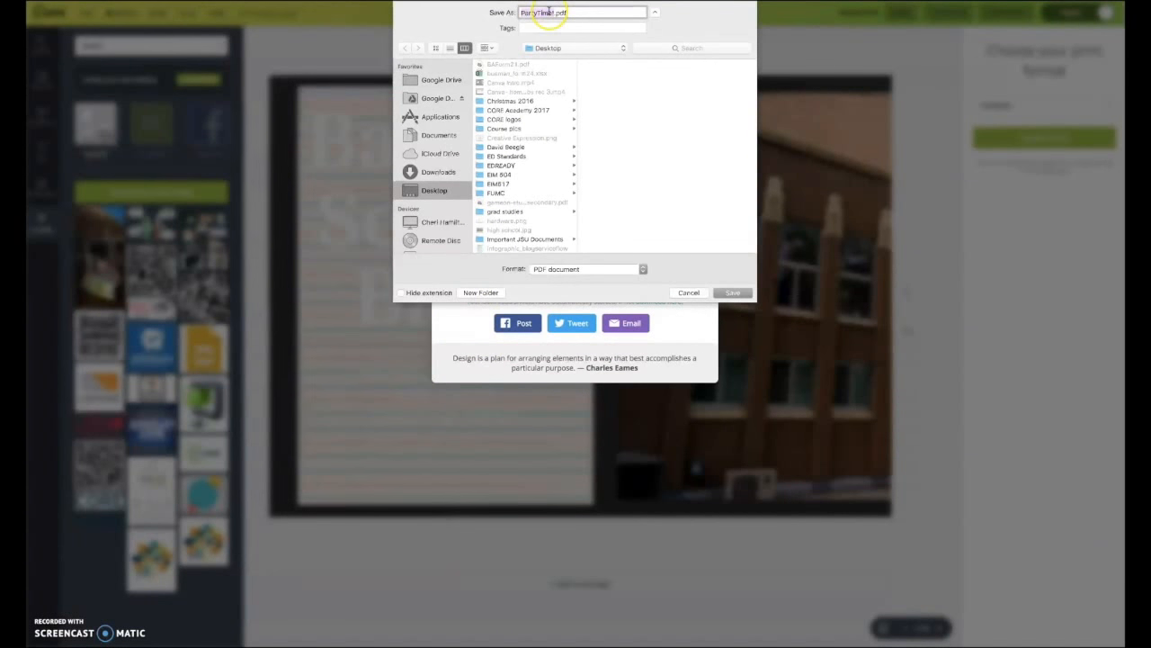
pyautogui.click(733, 293)
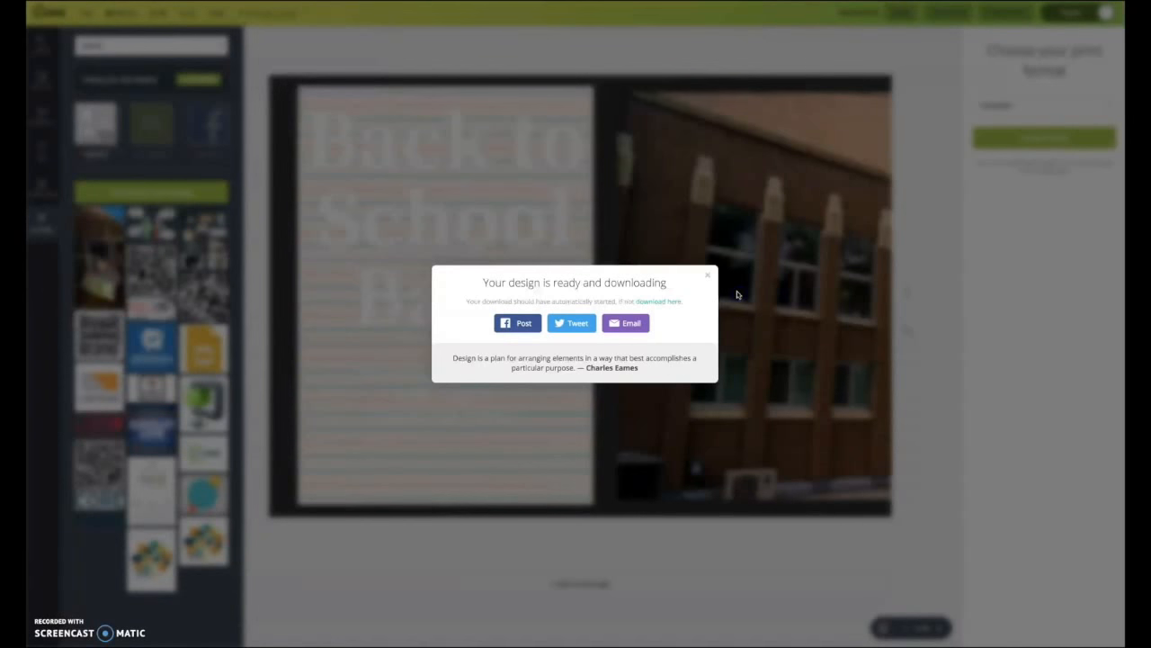